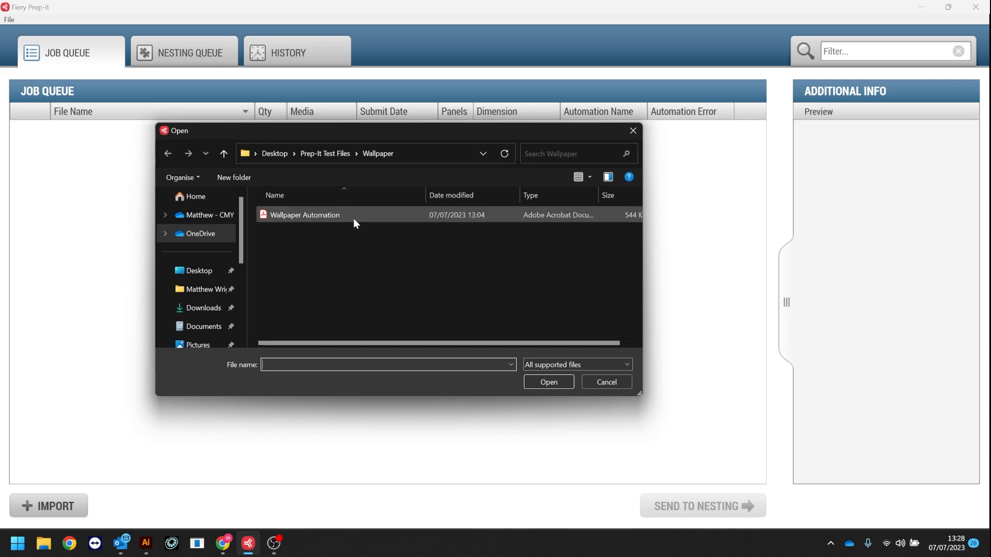
# - Choose the Wallpaper Automation PDF from the Wallpaper folder as the file to import
pyautogui.click(354, 219)
pyautogui.click(568, 383)
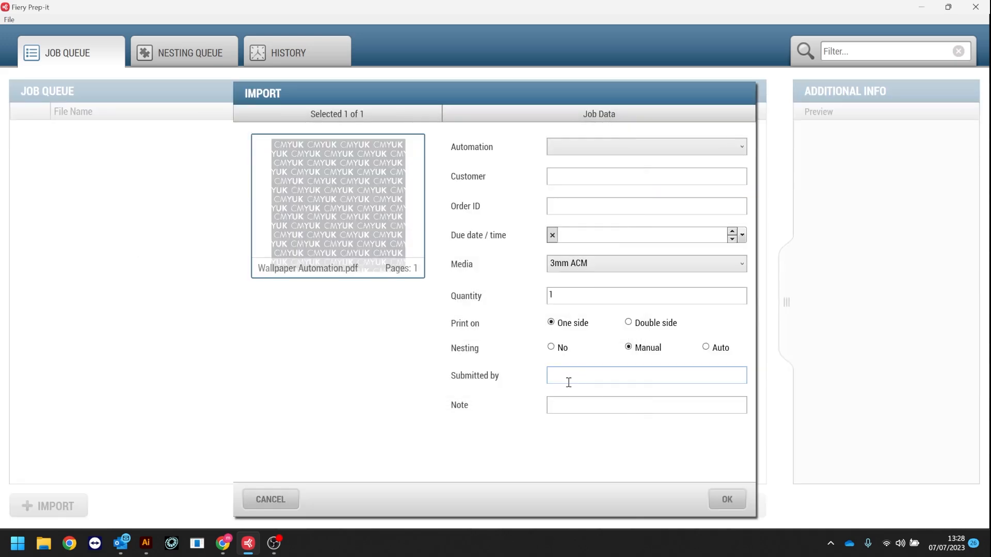
pyautogui.click(611, 149)
pyautogui.click(611, 149)
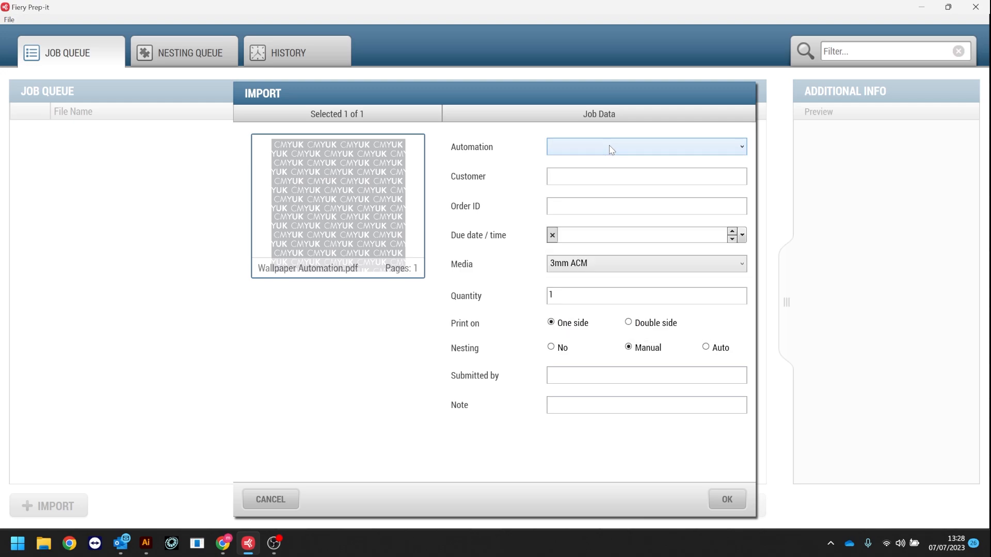
pyautogui.click(565, 177)
pyautogui.write('mw')
pyautogui.click(588, 207)
pyautogui.moveTo(586, 177); pyautogui.dragTo(531, 181)
pyautogui.press('BackSpace')
# - Import the PDF with nesting set to No and open the imported job for editing
pyautogui.click(552, 347)
pyautogui.click(725, 500)
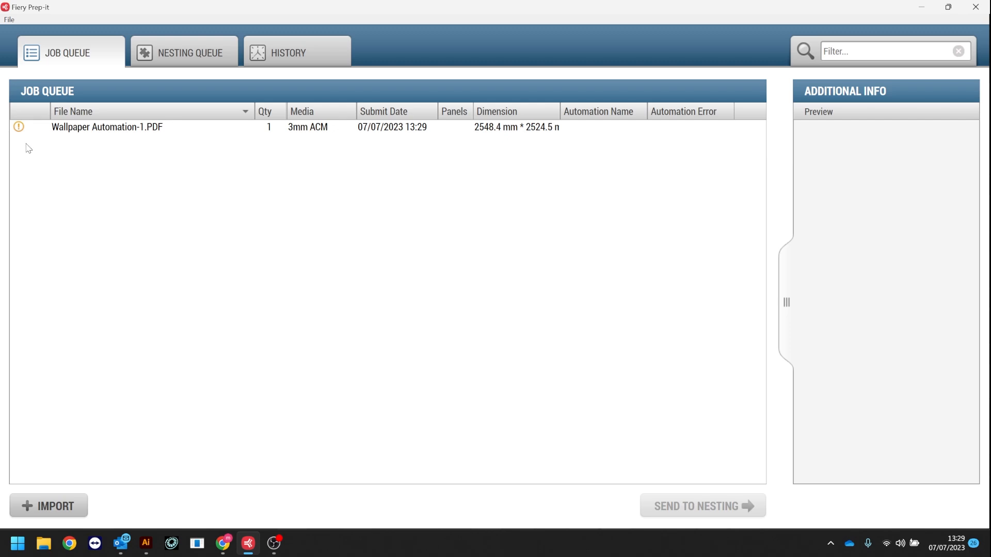
pyautogui.click(86, 129)
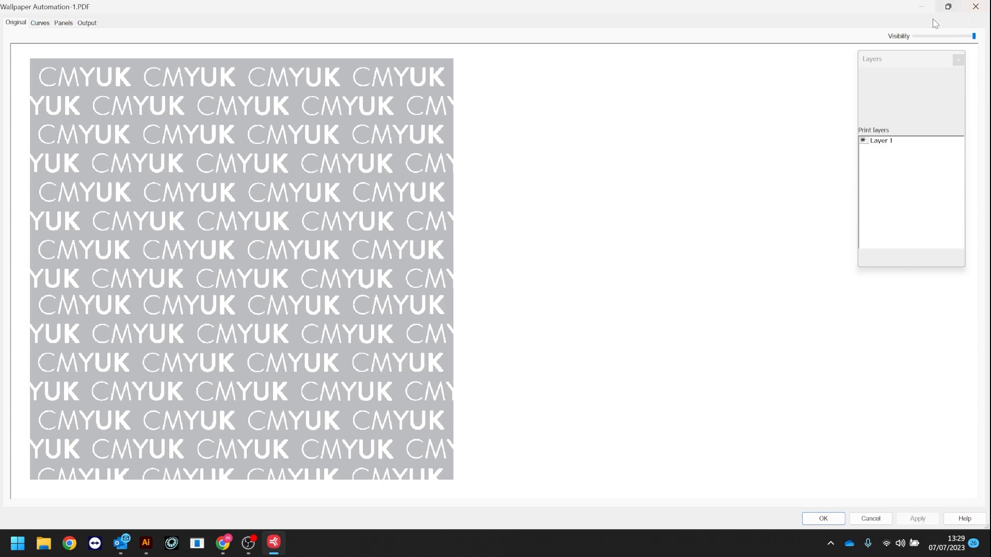
# - Select the ClipPath outline around the visible wallpaper artwork and assign it to the Cut layer
pyautogui.click(40, 23)
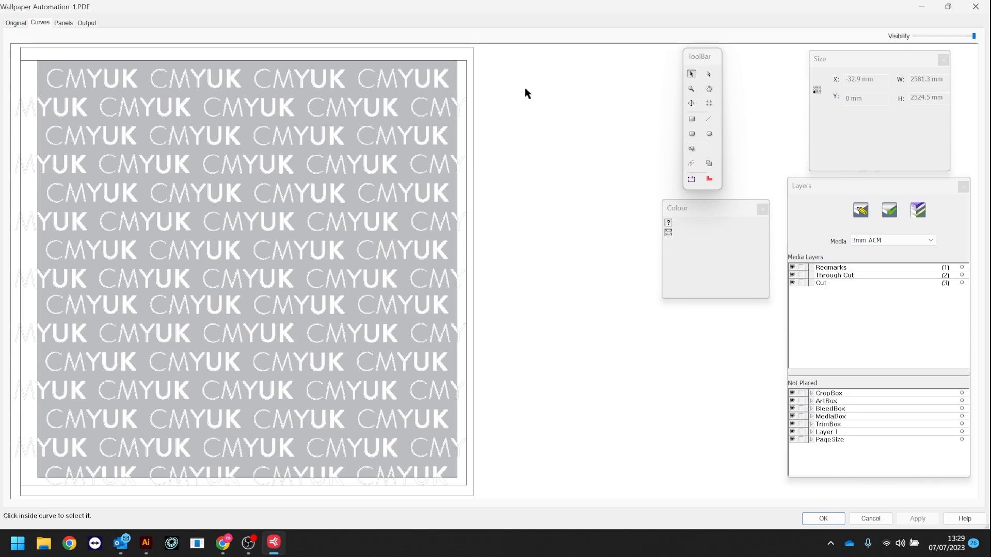
pyautogui.click(457, 72)
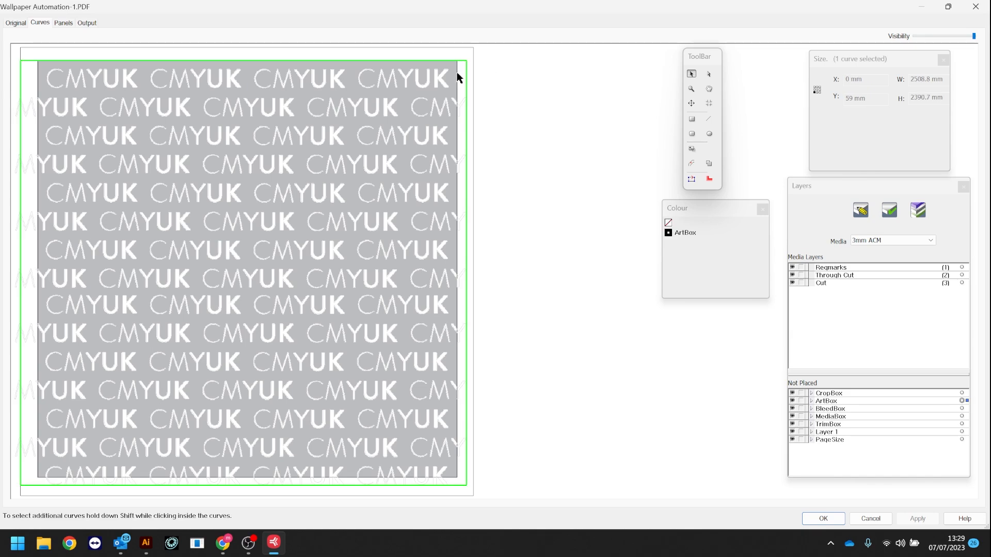
pyautogui.click(455, 80)
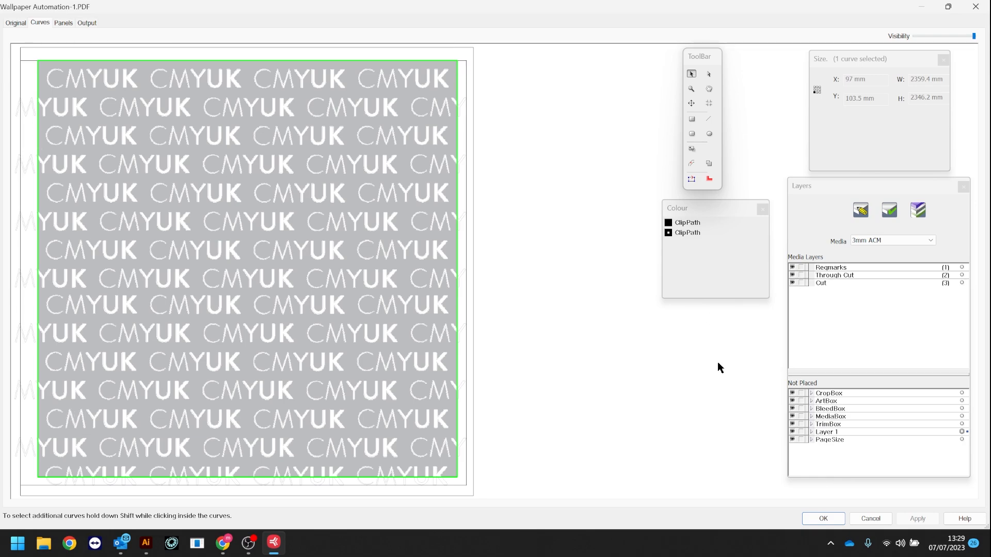
pyautogui.click(449, 49)
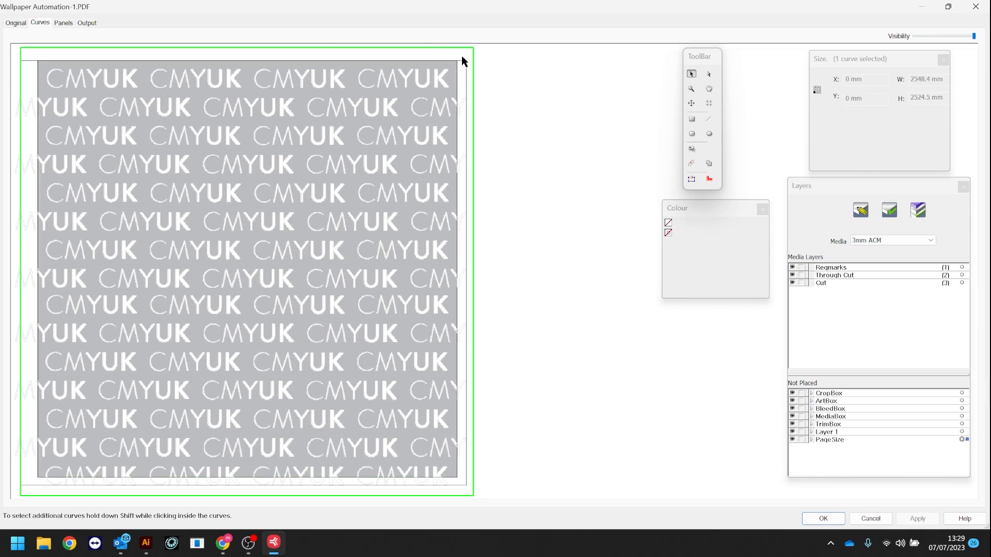
pyautogui.click(456, 82)
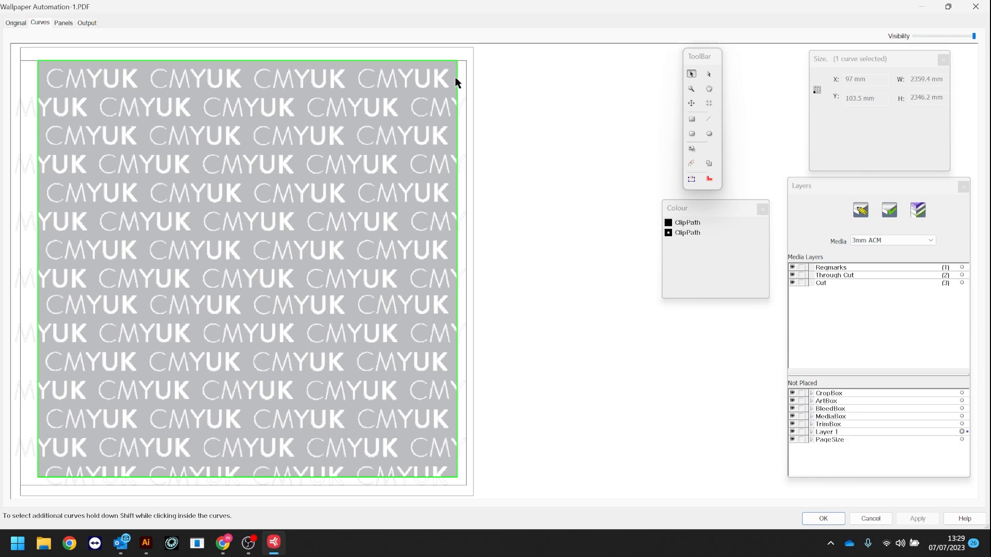
pyautogui.press('3')
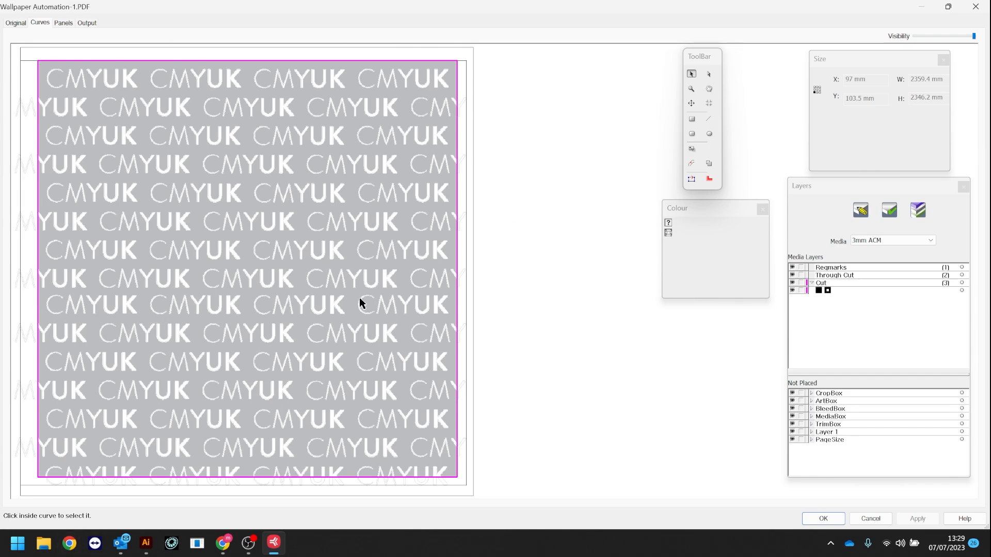
# - Scale the artwork proportionally to a width of 5000 mm
pyautogui.click(692, 151)
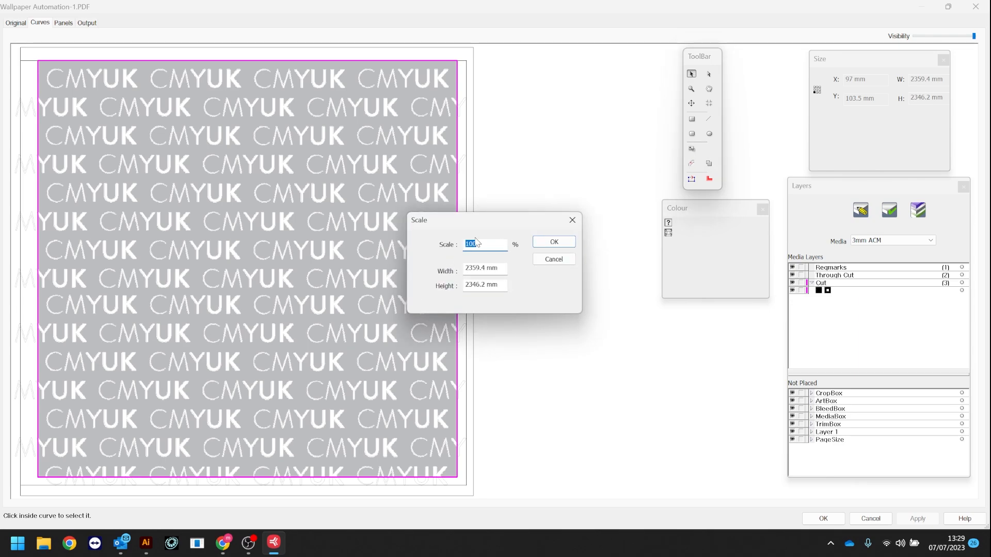
pyautogui.click(496, 270)
pyautogui.moveTo(485, 268); pyautogui.dragTo(405, 264)
pyautogui.write('5000')
pyautogui.click(552, 244)
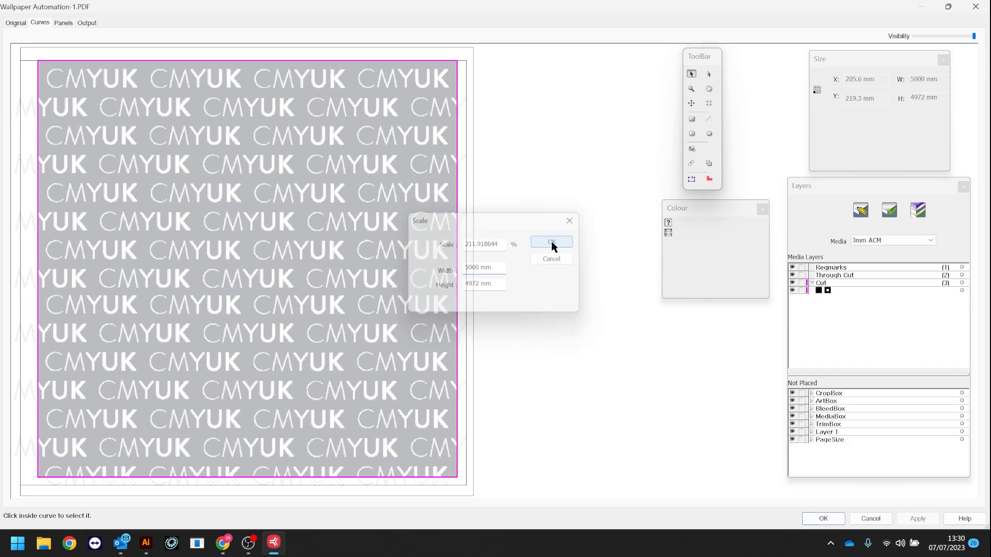
# - Split the wallpaper into panels by setting the maximum panel width to 1200 mm
pyautogui.click(62, 25)
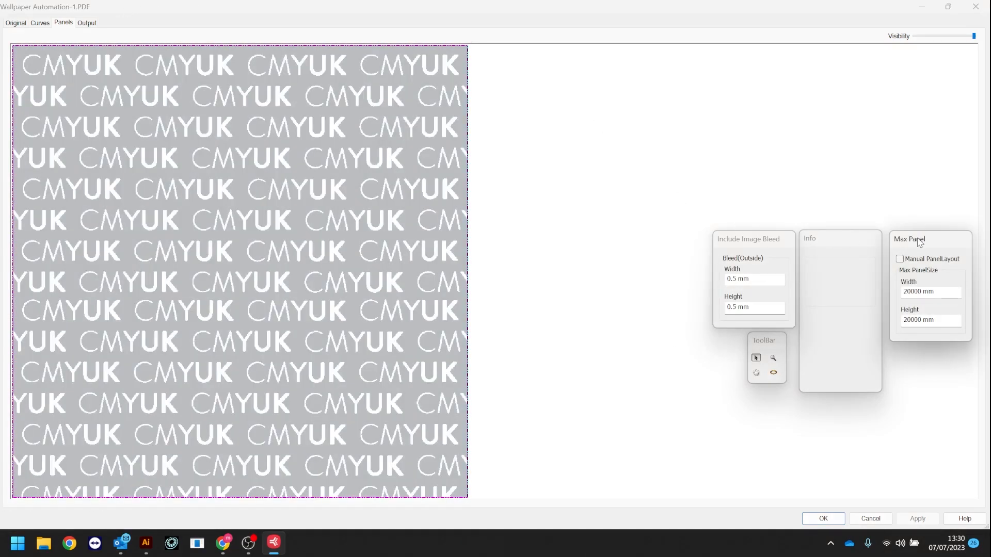
pyautogui.moveTo(918, 242); pyautogui.dragTo(577, 90)
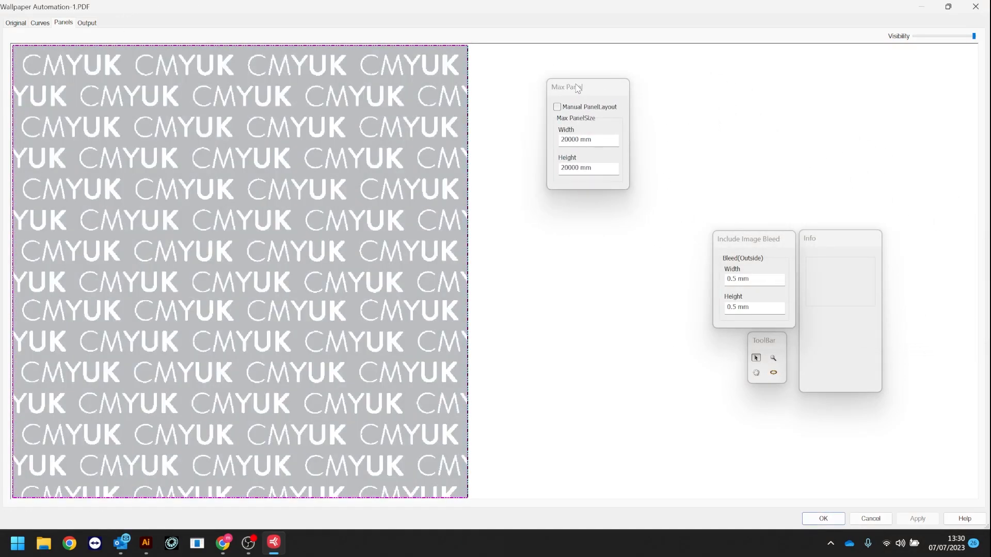
pyautogui.moveTo(578, 140); pyautogui.dragTo(575, 141)
pyautogui.click(537, 137)
pyautogui.doubleClick(578, 140)
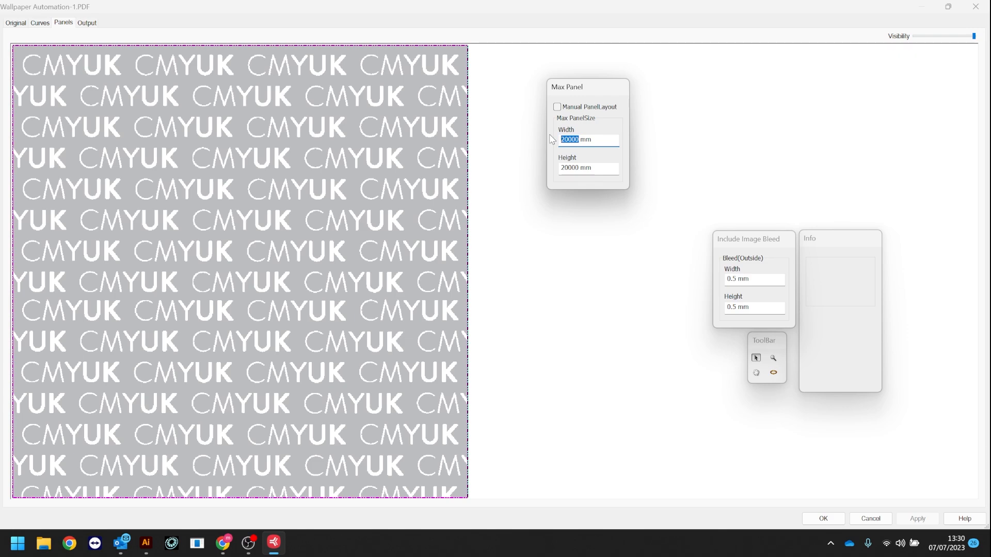
pyautogui.write('1200')
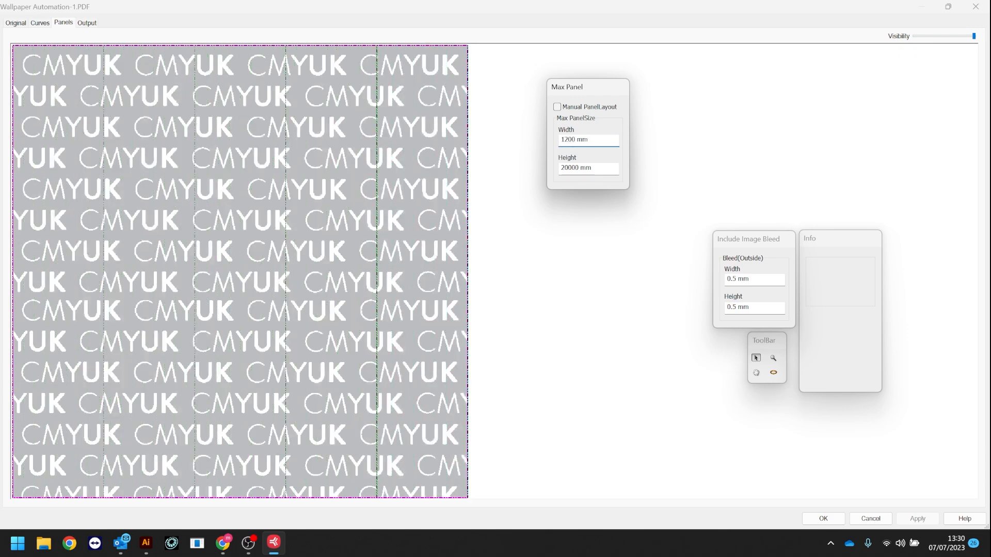
pyautogui.click(583, 192)
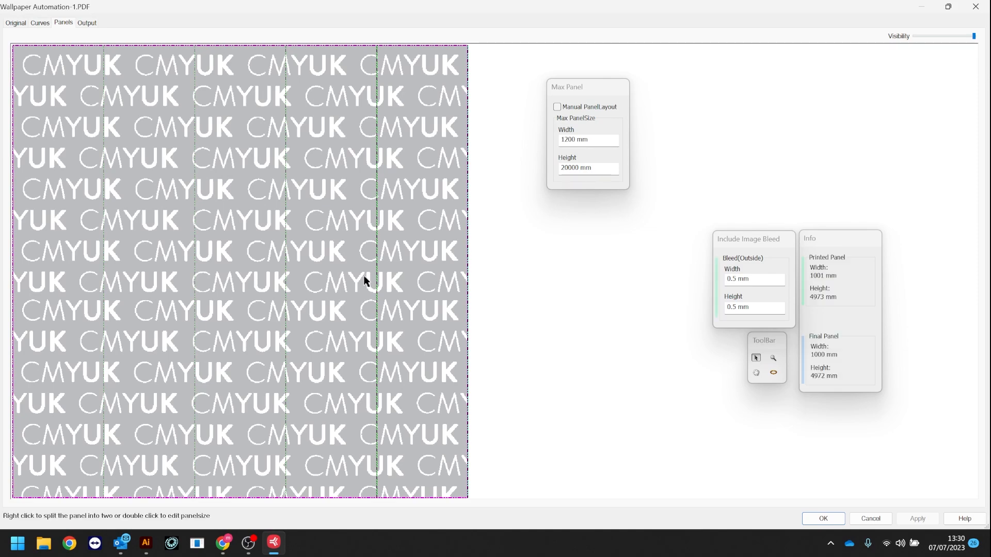
# - Edit the seam between the last two panels to a 10 mm overlap with Apply to rest chosen
pyautogui.rightClick(377, 170)
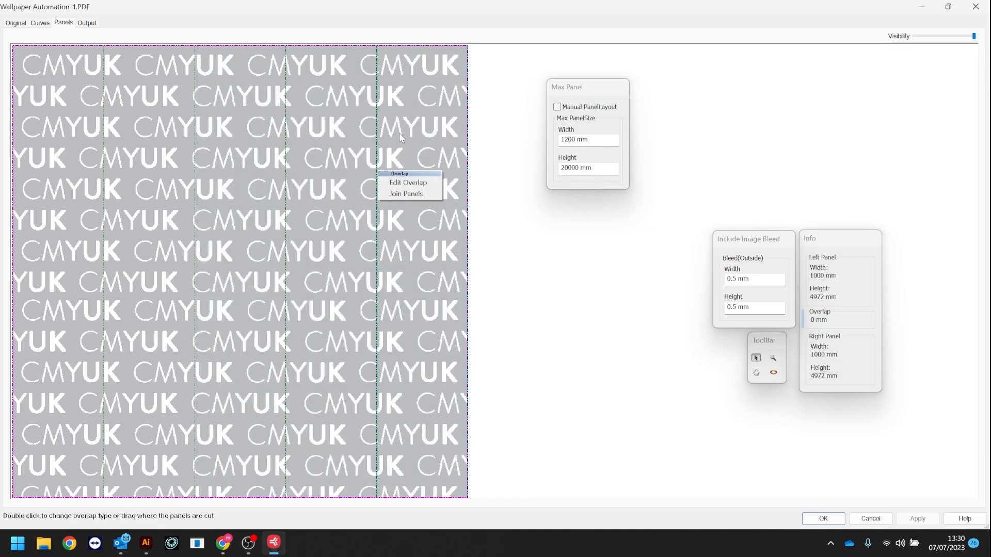
pyautogui.click(401, 184)
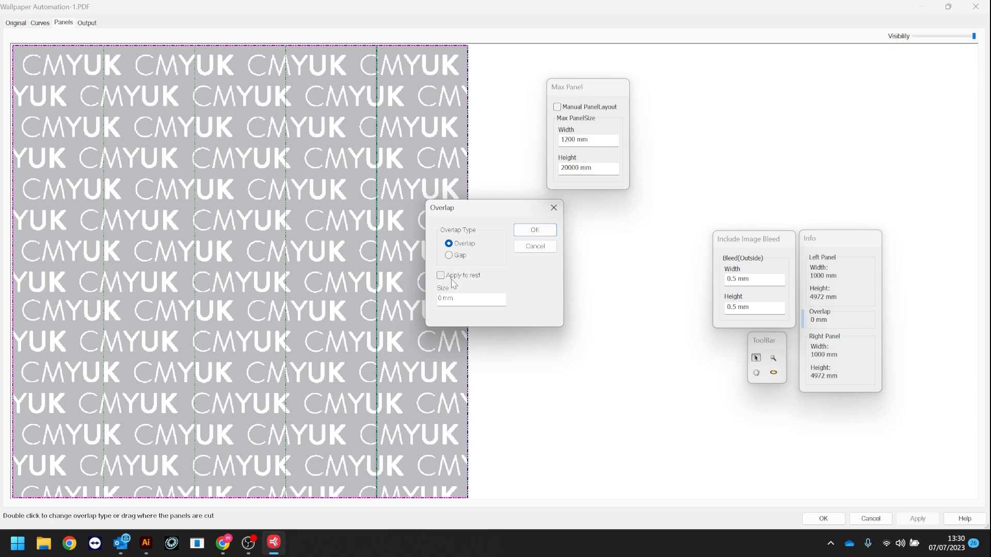
pyautogui.click(440, 298)
pyautogui.write('1')
pyautogui.click(469, 277)
pyautogui.click(534, 230)
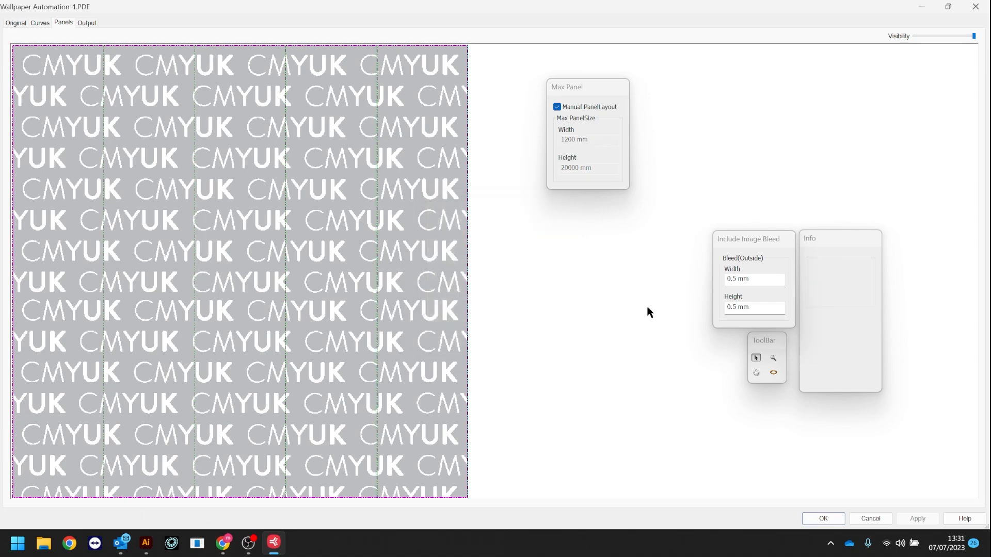
# - Inspect the panel overlap up close and add the recommended centermarks to the output
pyautogui.scroll(5, 373, 170)
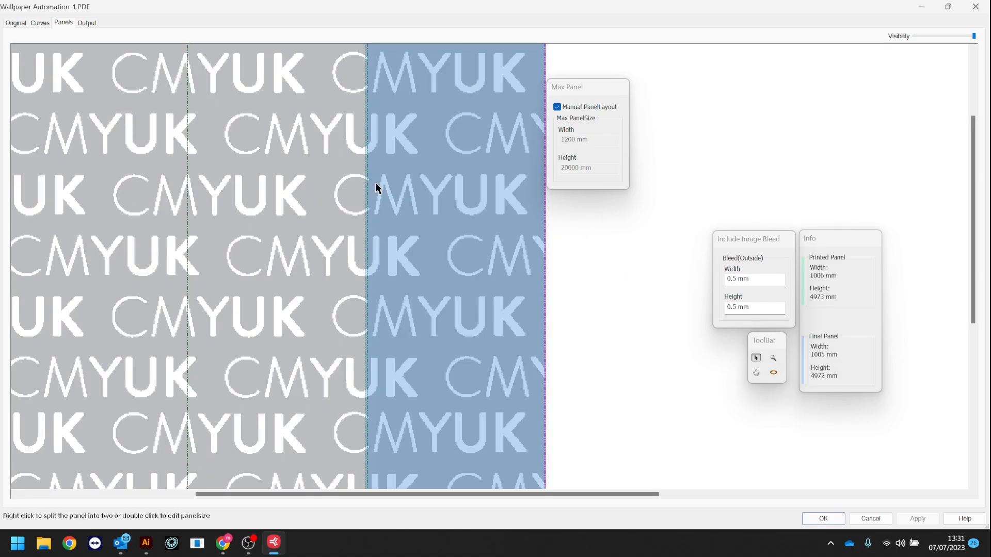
pyautogui.scroll(-5, 343, 195)
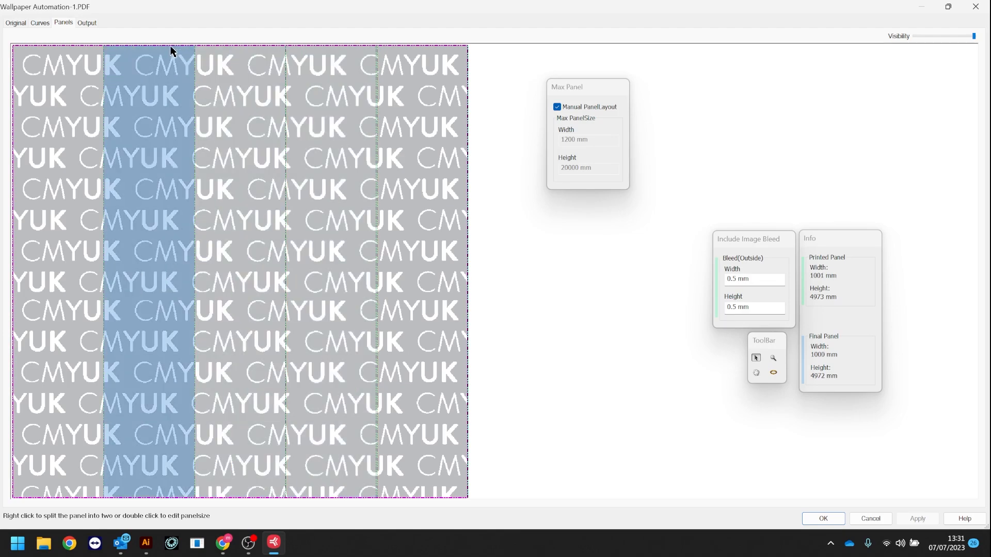
pyautogui.click(81, 26)
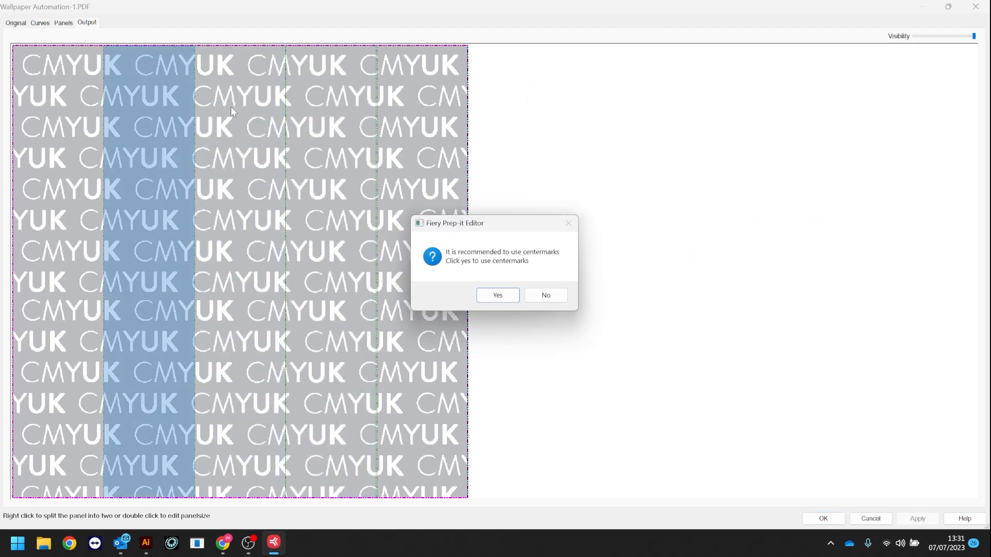
pyautogui.click(505, 299)
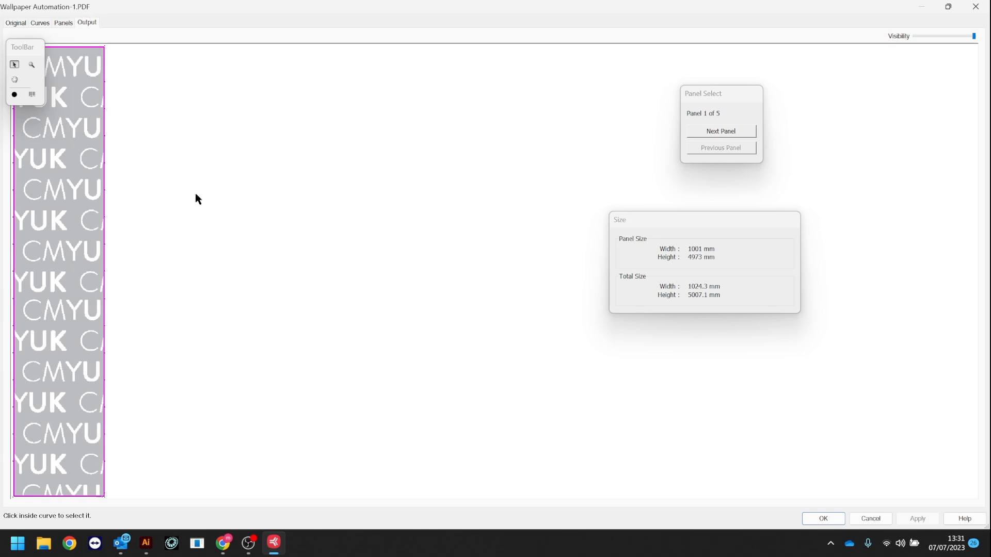
# - Step through the output panels to check their sizes and accept the job's edits
pyautogui.click(748, 135)
pyautogui.click(746, 135)
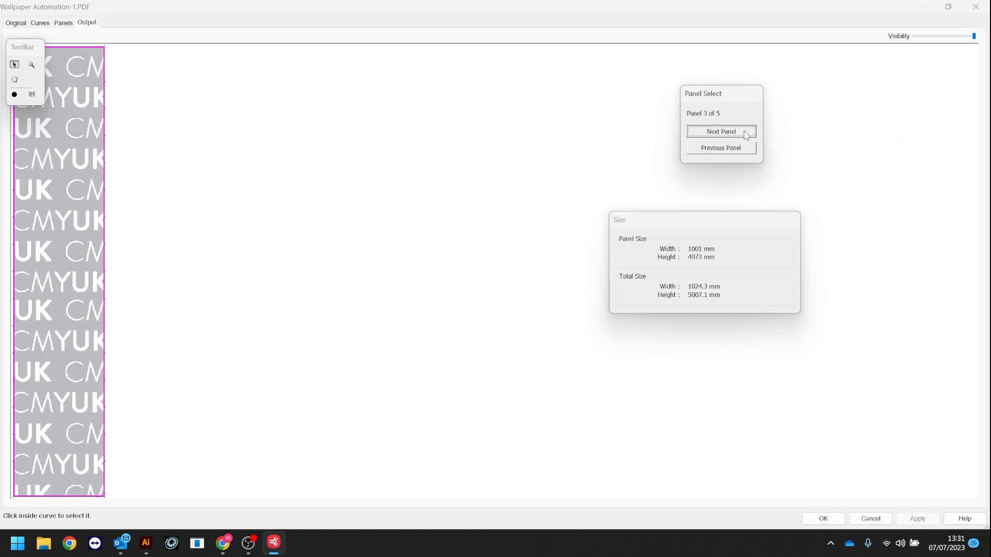
pyautogui.click(746, 135)
pyautogui.click(746, 135)
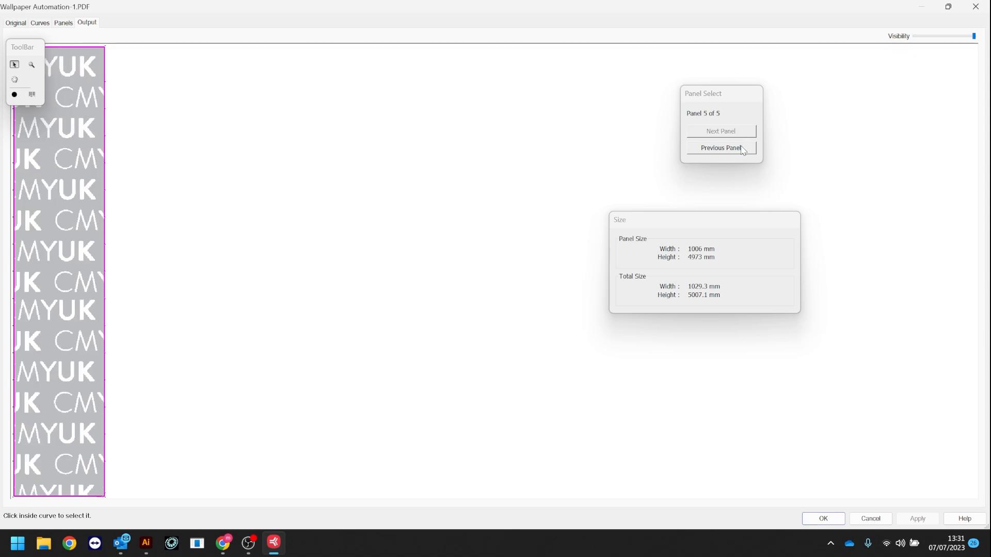
pyautogui.click(743, 153)
pyautogui.click(743, 155)
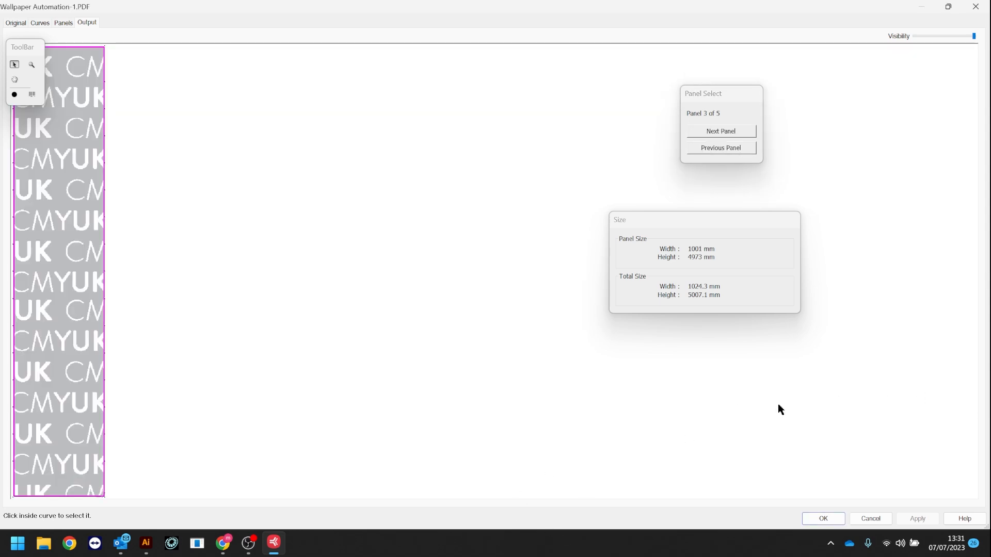
pyautogui.click(817, 520)
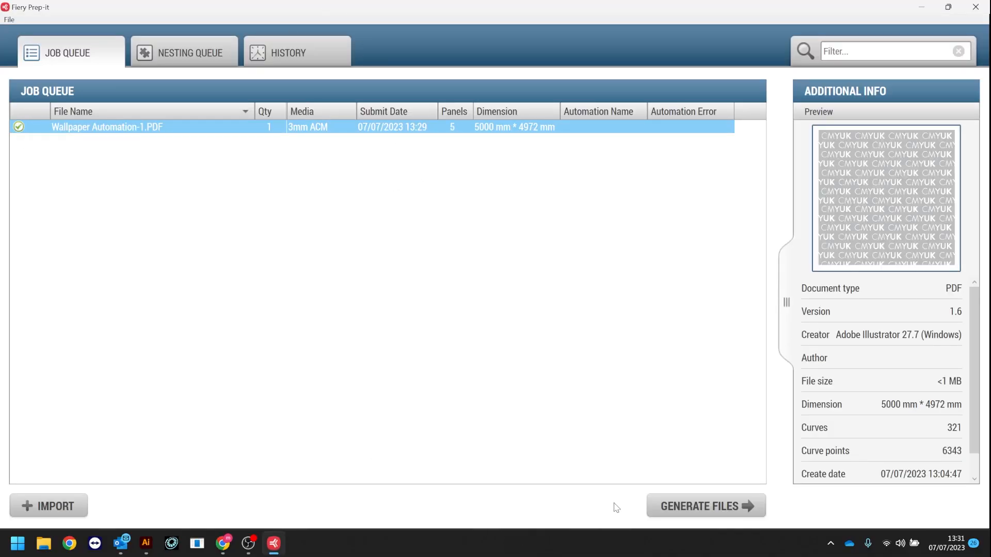
# - Generate the print files for all panels, sending them to Demo Output
pyautogui.click(702, 507)
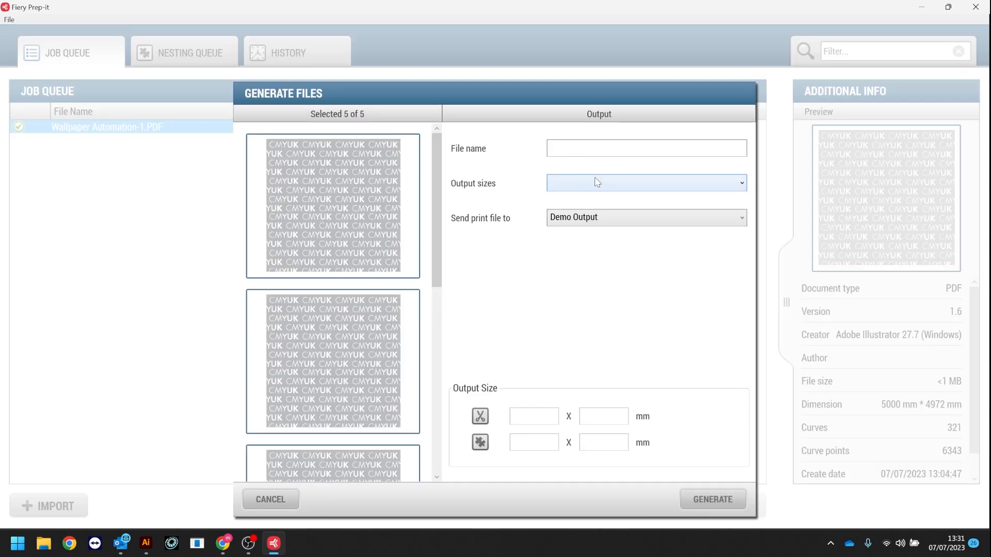
pyautogui.click(588, 186)
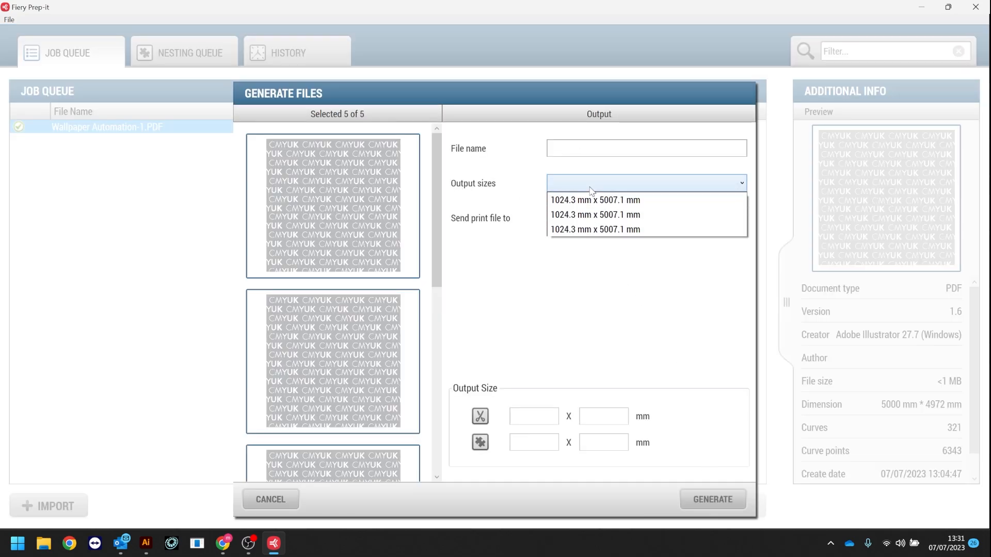
pyautogui.click(618, 187)
pyautogui.click(617, 219)
pyautogui.click(617, 220)
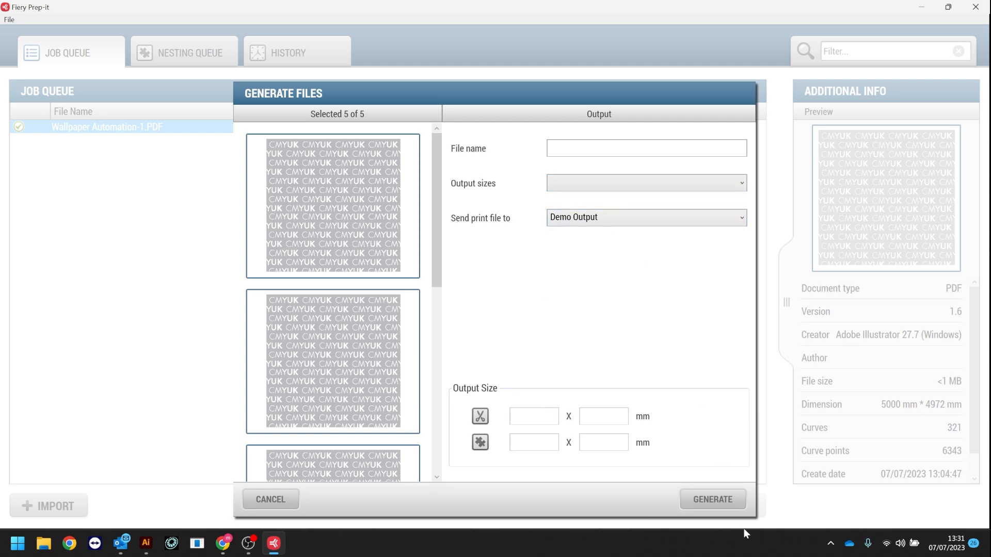
pyautogui.click(713, 500)
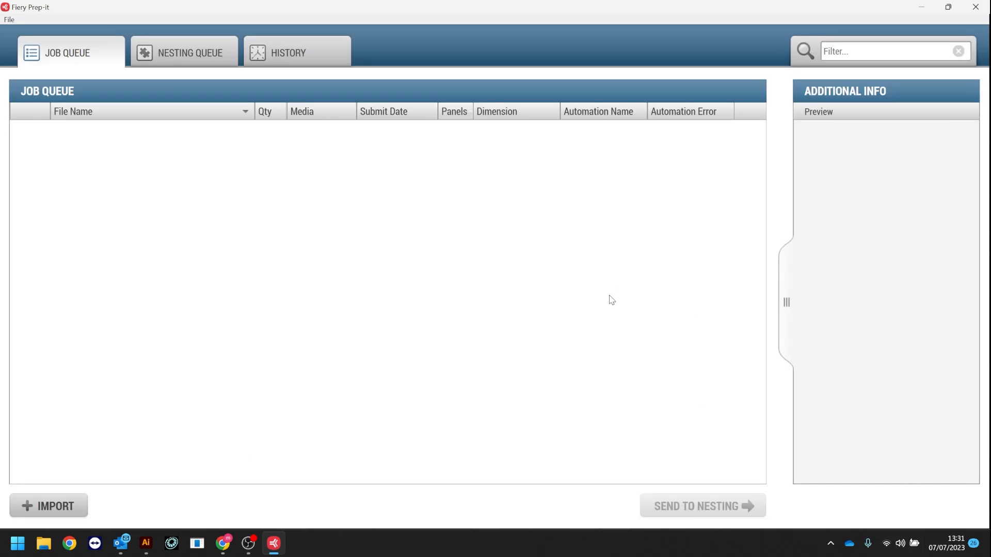
# - Switch to File Explorer and open Demo Print Output in the desktop's Prep-It Print Output Folder, sorted by date modified with newest files first
pyautogui.click(44, 549)
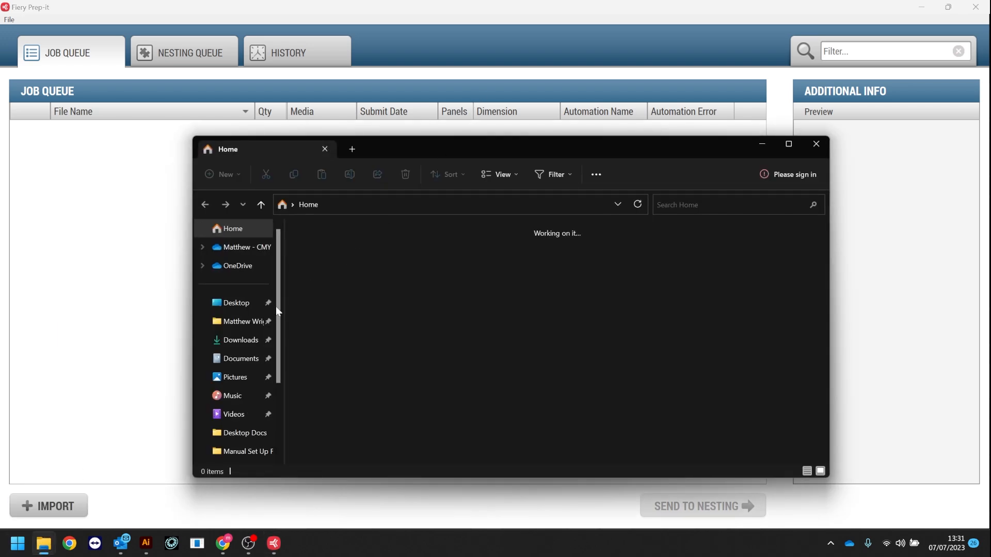
pyautogui.click(234, 302)
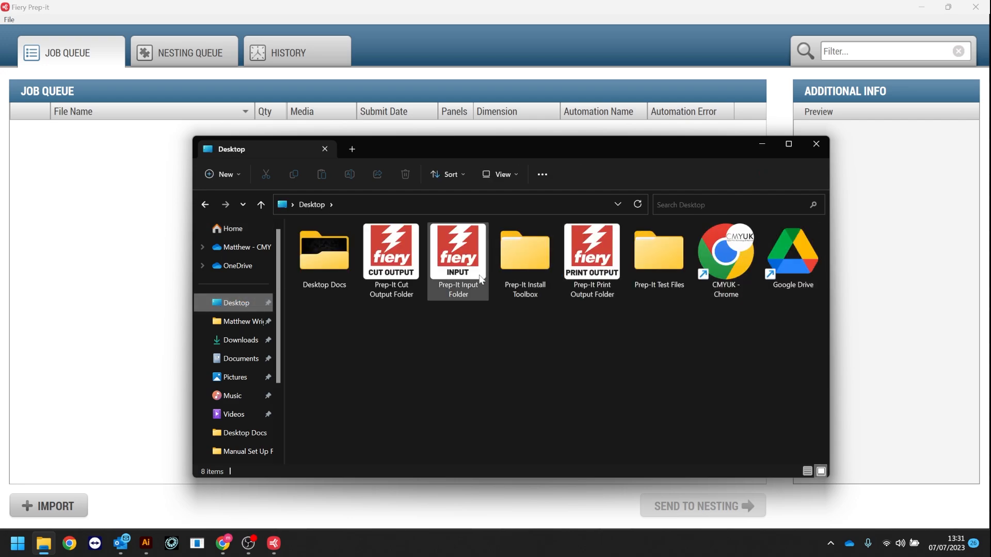
pyautogui.click(607, 264)
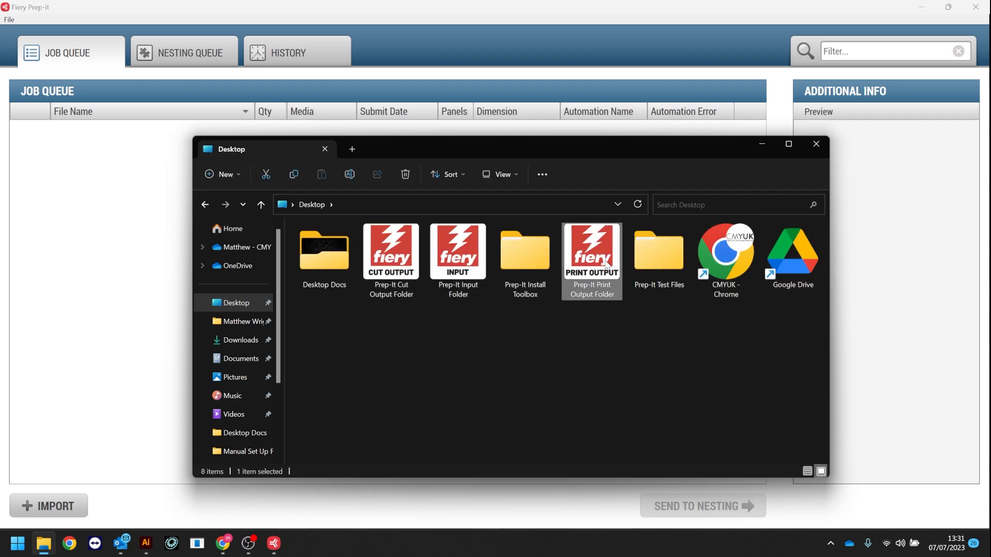
pyautogui.doubleClick(606, 265)
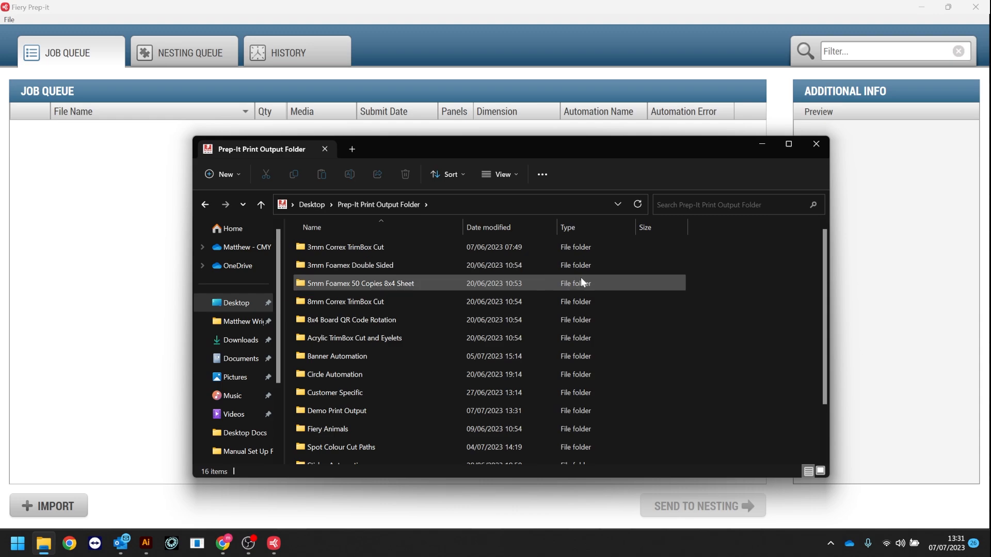
pyautogui.doubleClick(359, 412)
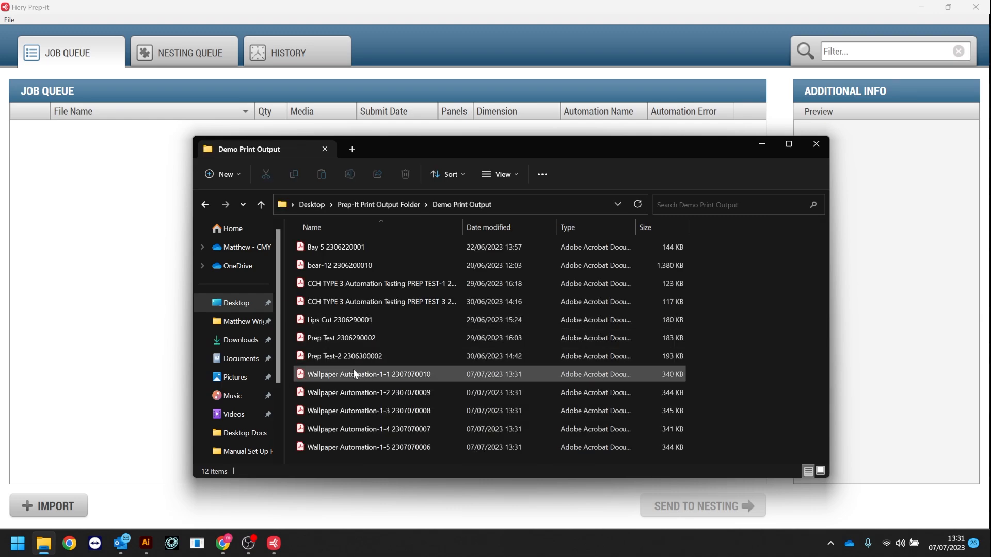
pyautogui.click(490, 227)
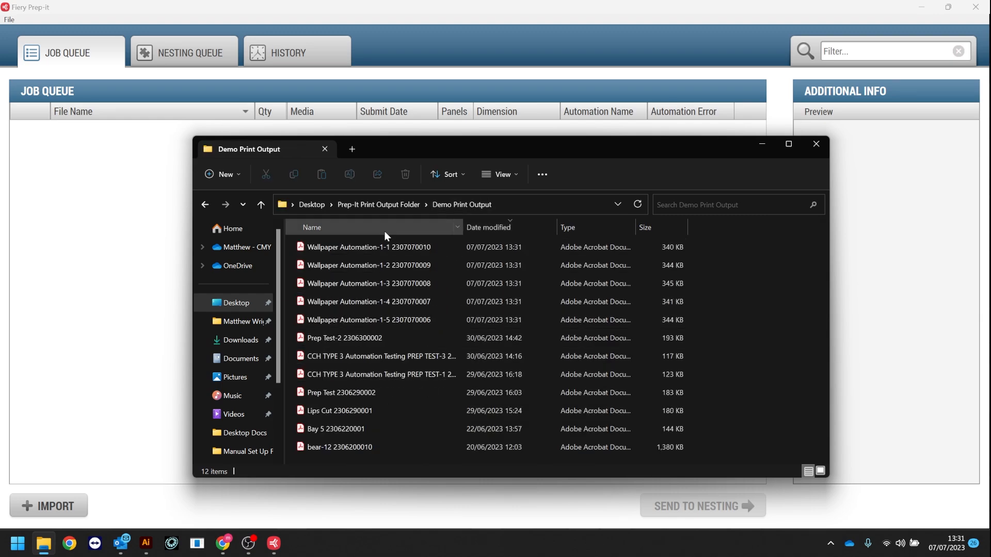
# - View the print PDFs Wallpaper Automation-1-1 and 1-2 in Acrobat, checking the first panel's artwork and edge marks along its length, and close both
pyautogui.click(385, 246)
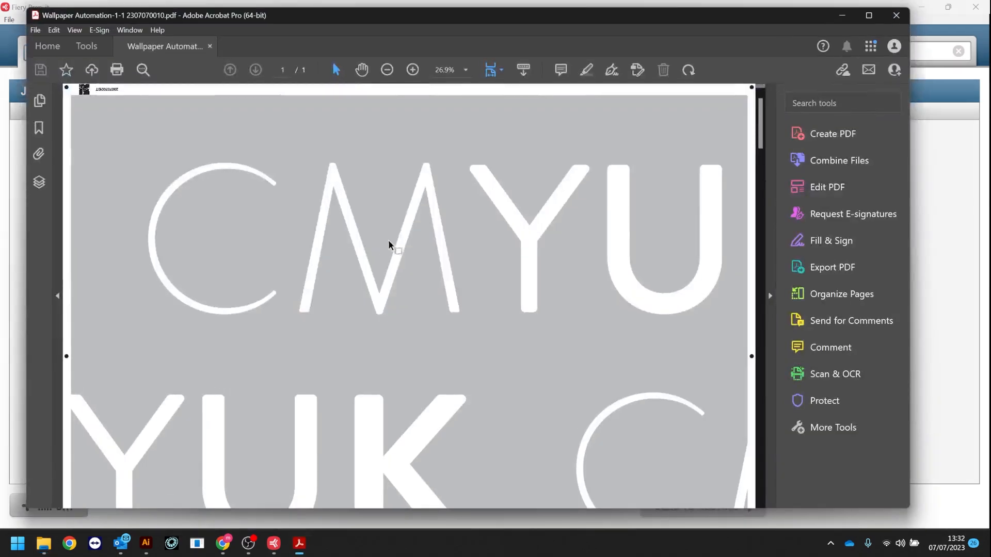
pyautogui.scroll(-5, 411, 252)
pyautogui.scroll(-10, 411, 253)
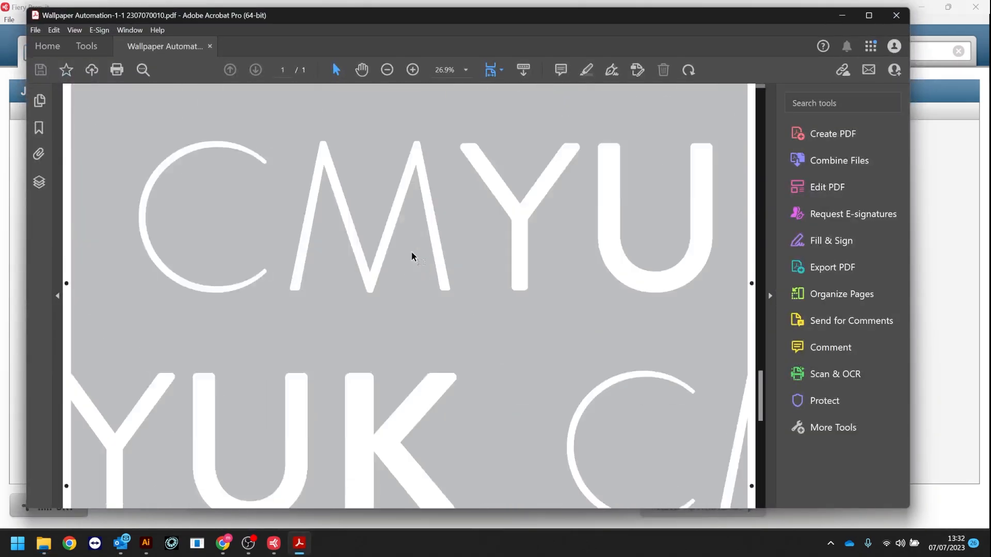
pyautogui.scroll(-5, 408, 240)
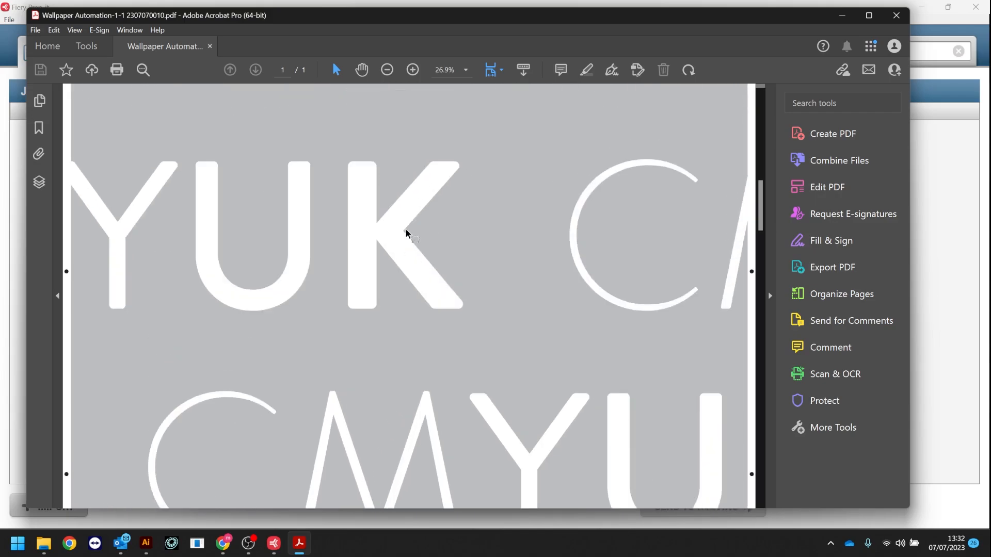
pyautogui.click(896, 15)
pyautogui.doubleClick(479, 260)
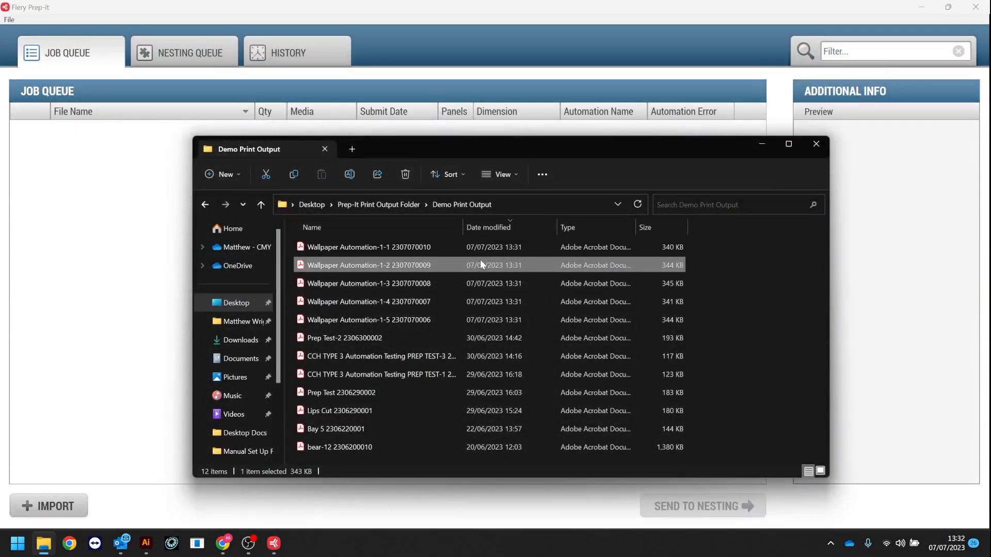
pyautogui.click(904, 17)
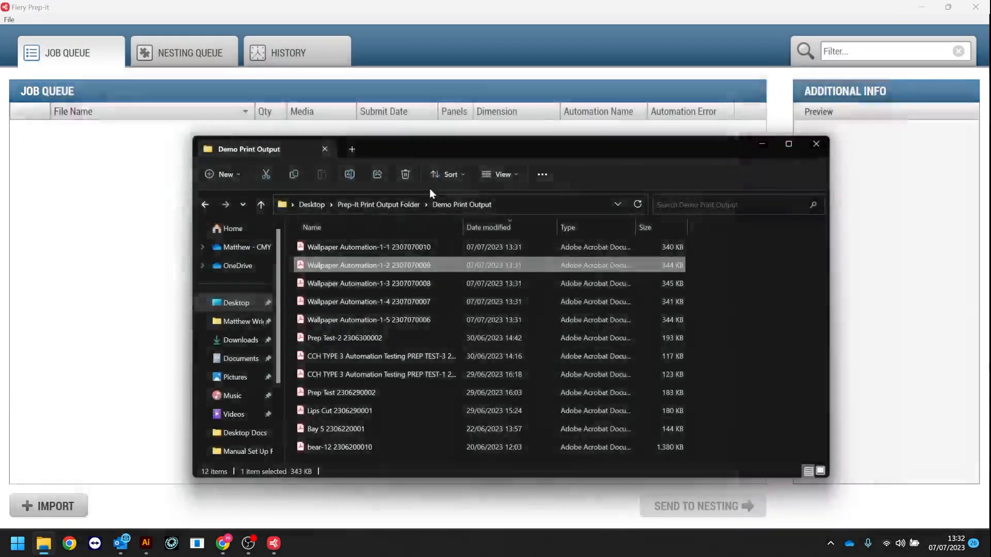
# - Go to Demo Cut Output in the desktop's Prep-It Cut Output Folder and sort its files by date modified, newest first
pyautogui.click(376, 205)
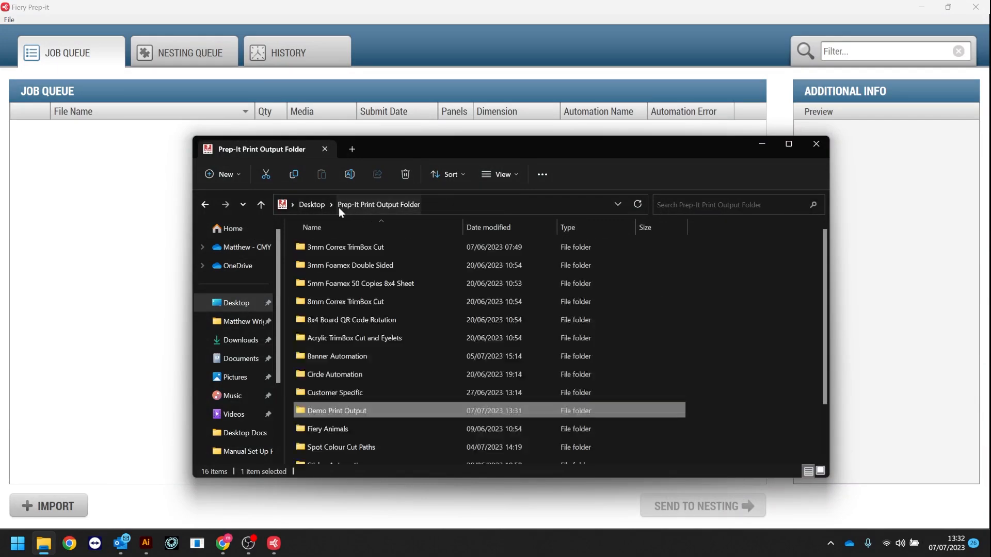
pyautogui.click(313, 205)
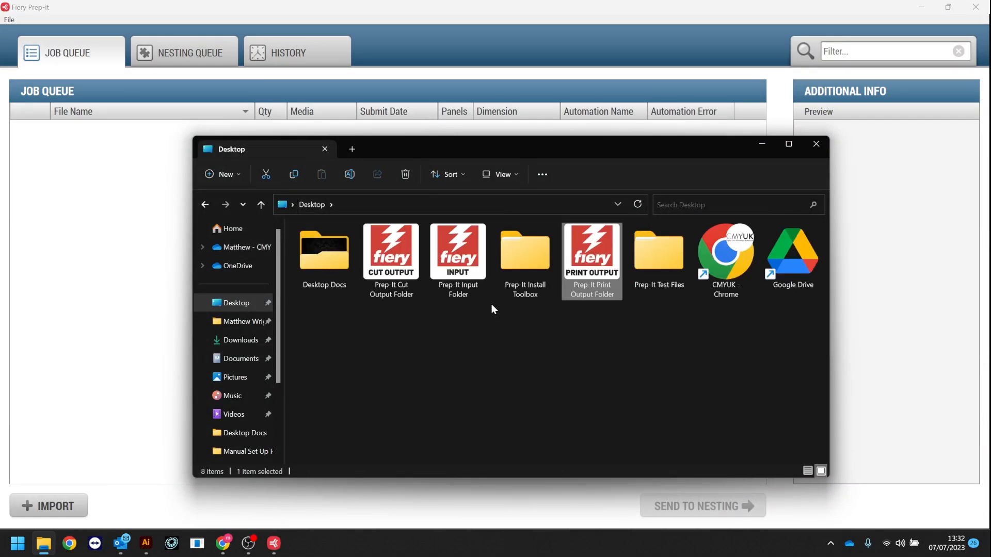
pyautogui.doubleClick(397, 283)
pyautogui.doubleClick(343, 416)
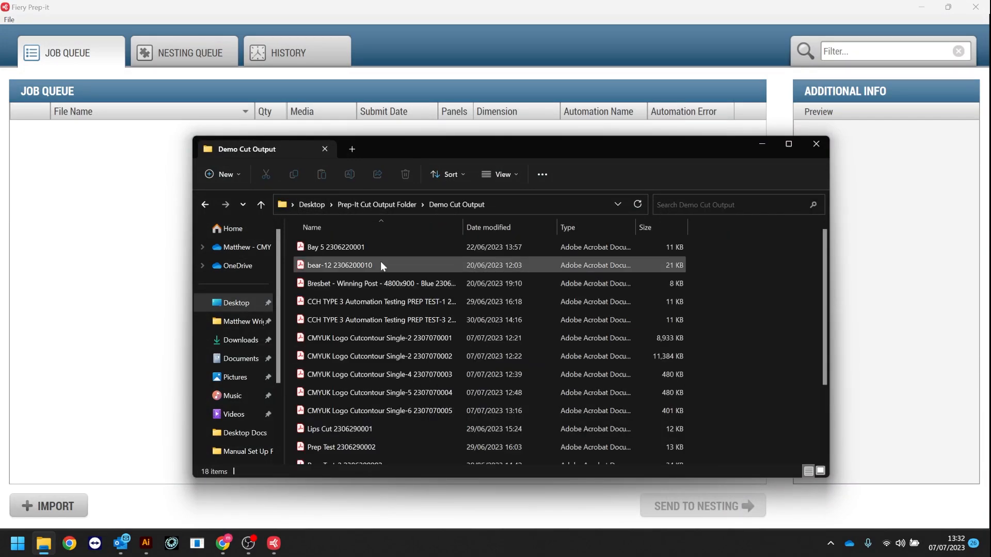
pyautogui.click(502, 233)
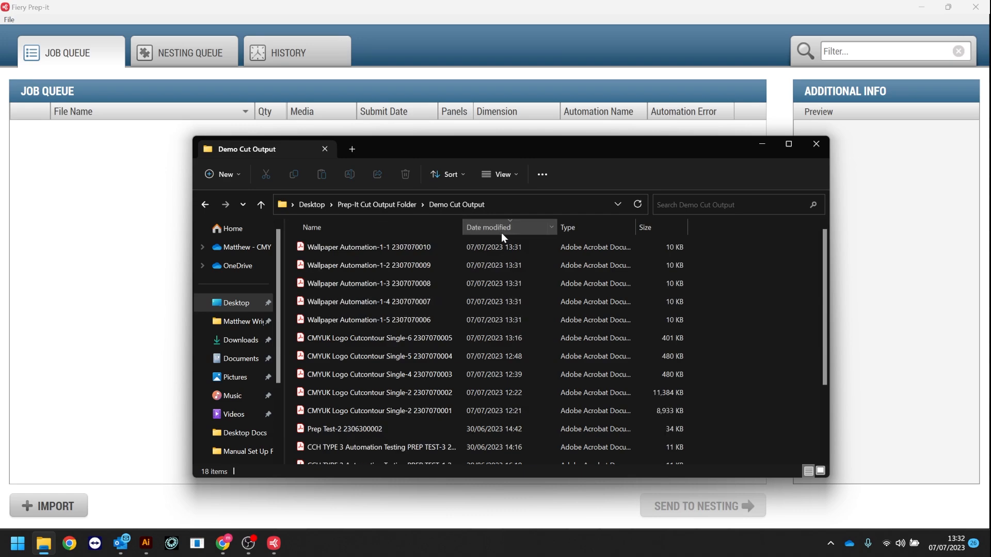
# - Open the cut PDF Wallpaper Automation-1-1 in Acrobat and examine its cut outline and registration marks along the whole panel
pyautogui.doubleClick(398, 248)
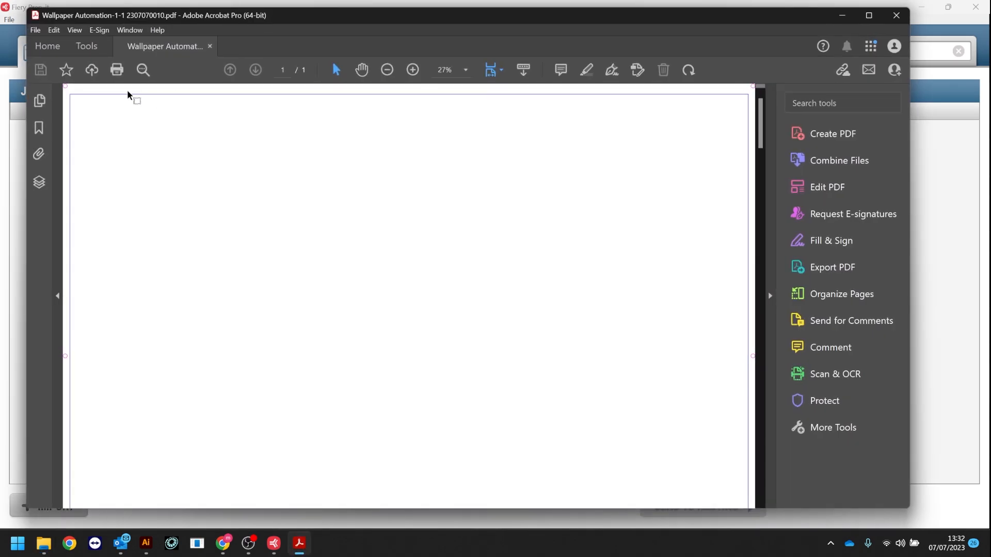
pyautogui.scroll(-5, 442, 212)
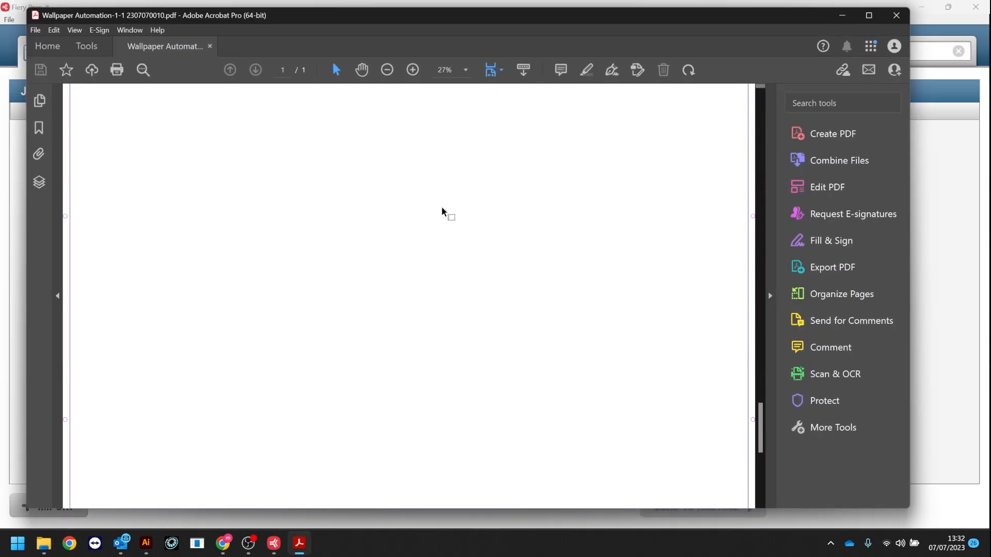
pyautogui.scroll(5, 444, 201)
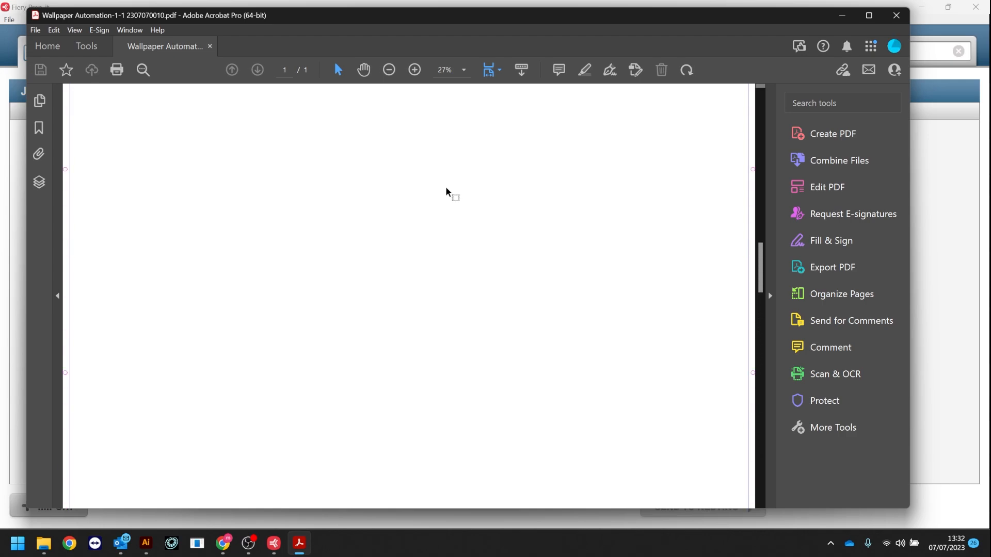
pyautogui.scroll(2, 446, 191)
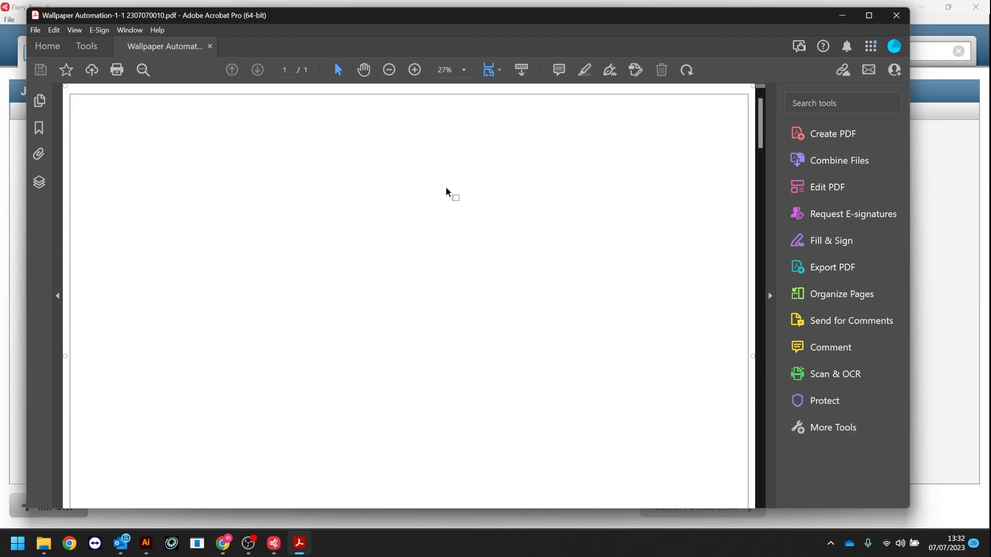